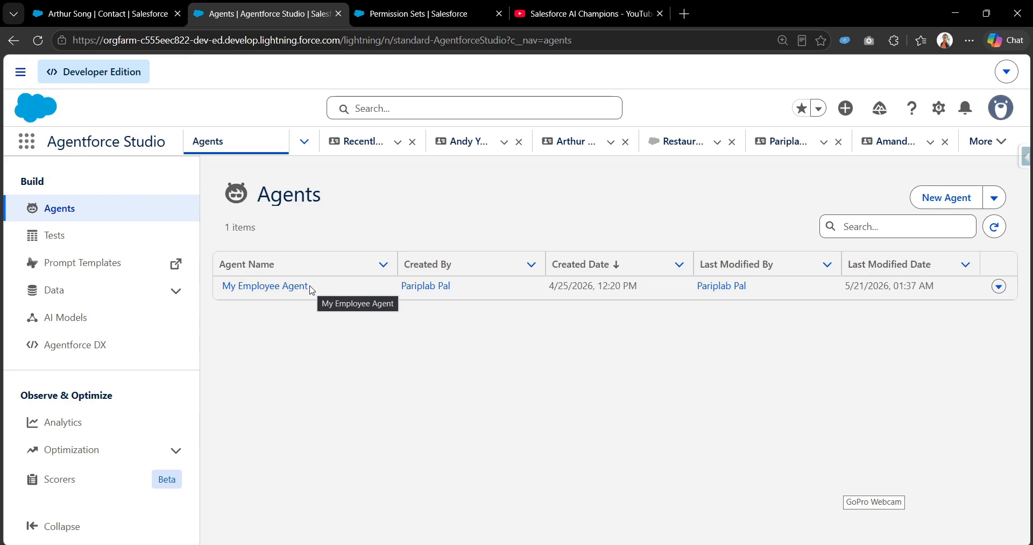
Open the Access Agentforce Default Agent permission set from the Permission Sets list in Setup.
left_click(102, 15)
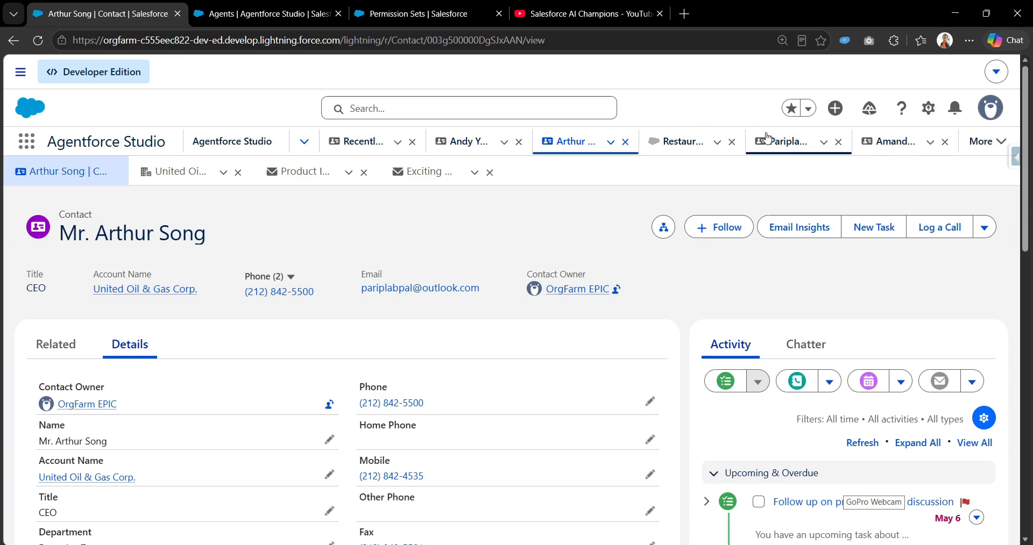
mouse_move(285, 4)
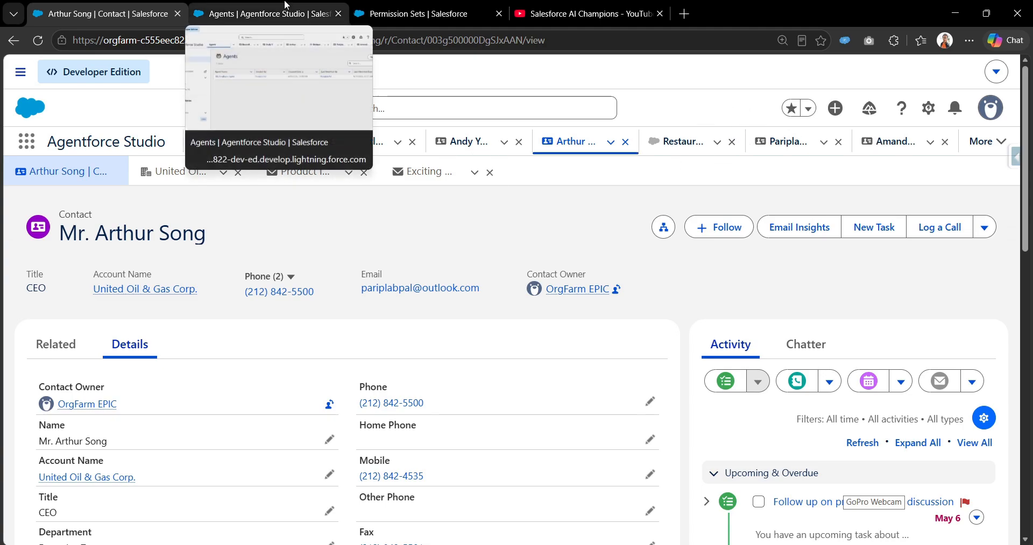
left_click(417, 7)
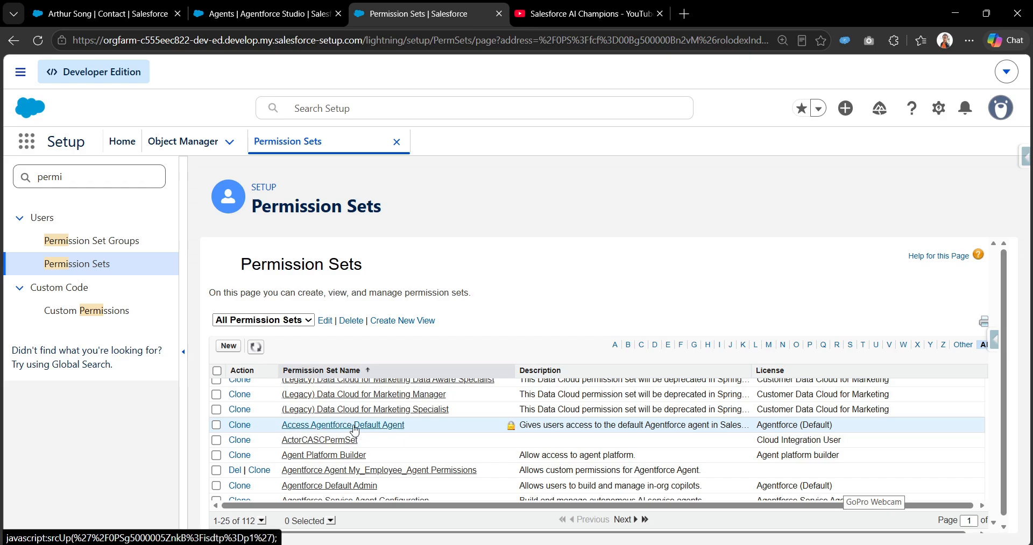
left_click(382, 428)
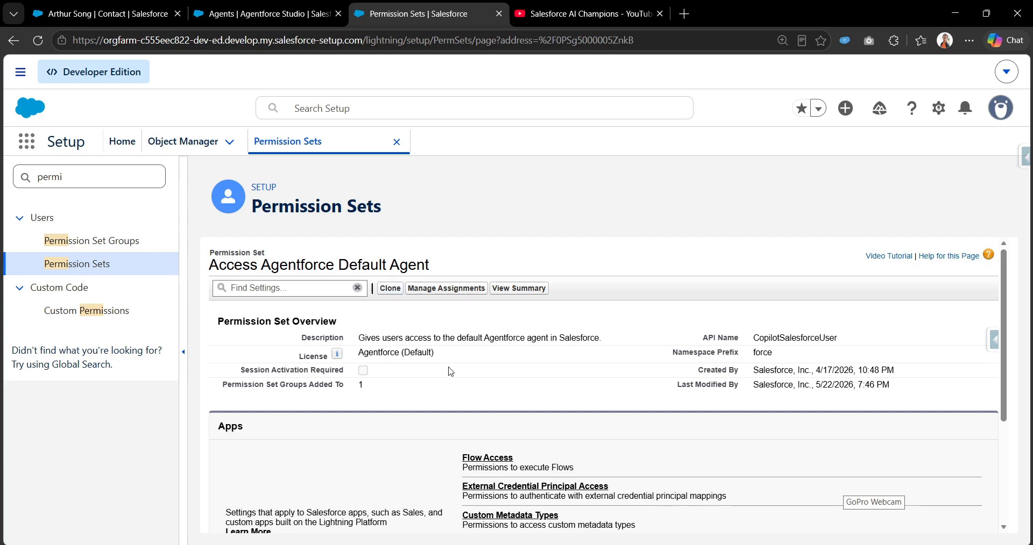
Clone the permission set with the label Access Agentforce Default Agent New and save the copy.
left_click(385, 289)
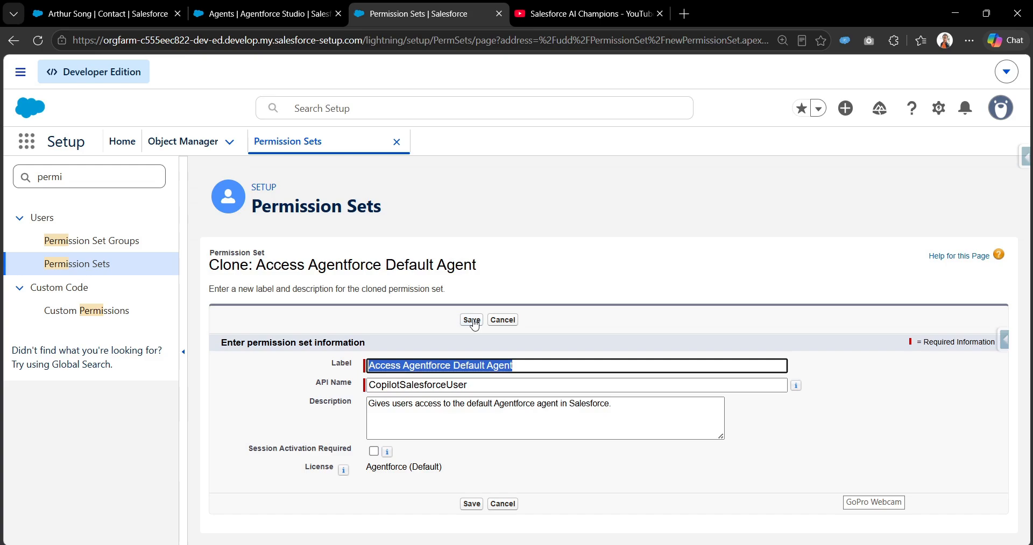
left_click(528, 370)
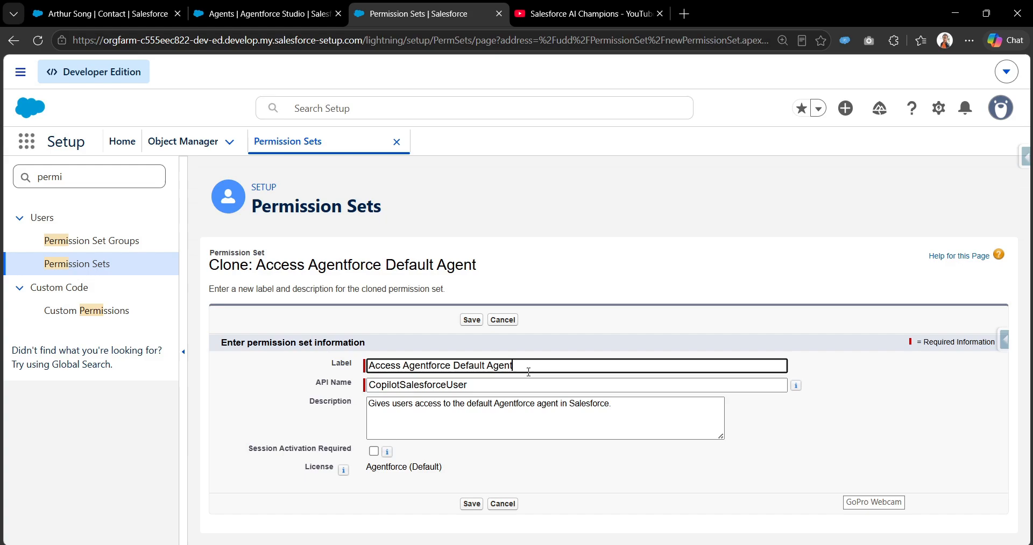
type("n")
key("BackSpace")
type("New")
left_click(482, 321)
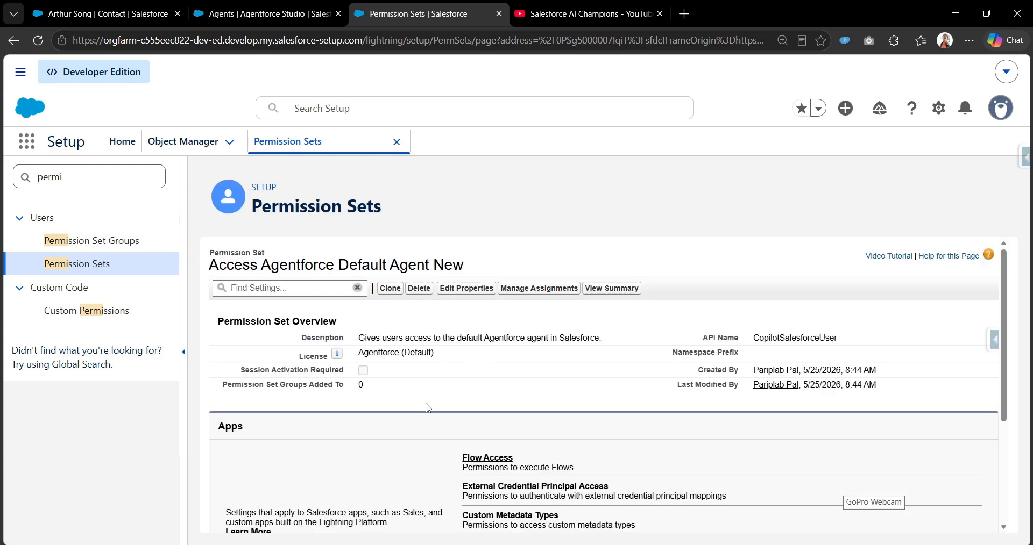
Add My Employee Agent to the enabled agents in the new permission set's Agent Access settings and save.
scroll(428, 409, "down", 3)
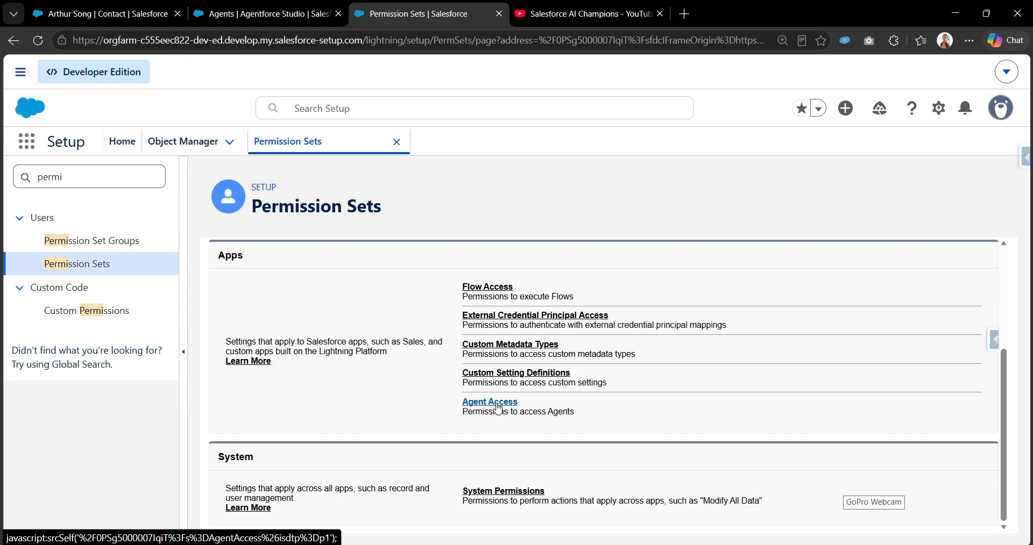
left_click(497, 406)
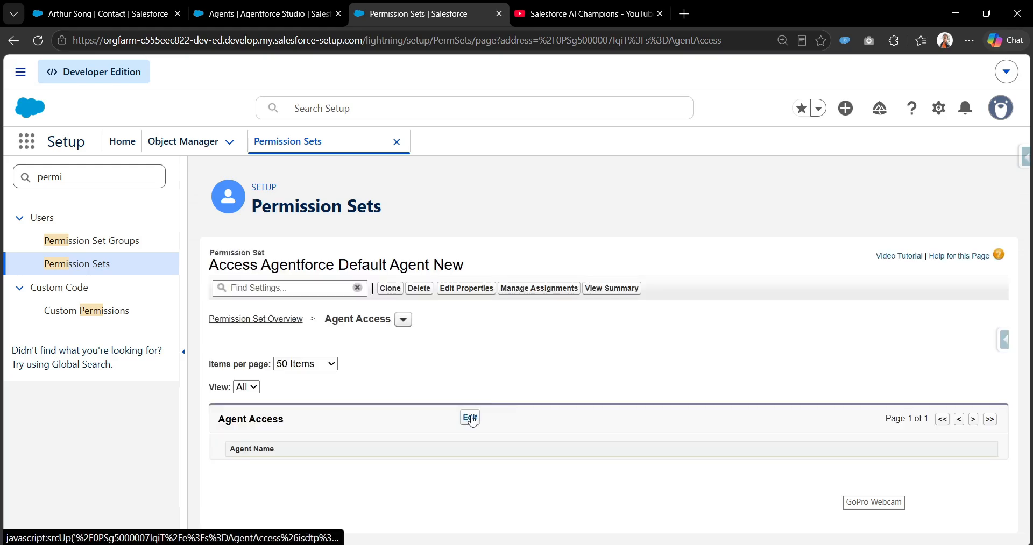
left_click(471, 421)
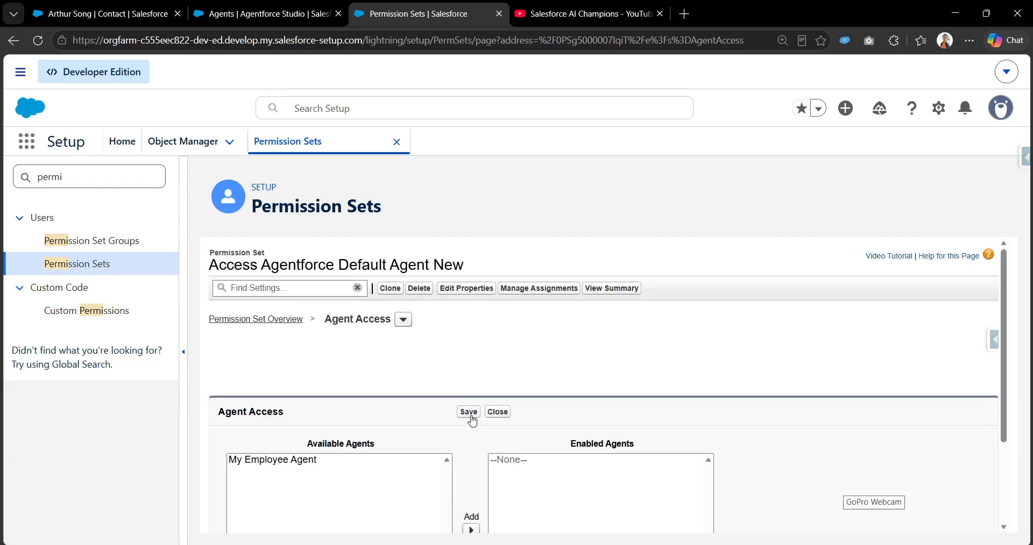
left_click(299, 395)
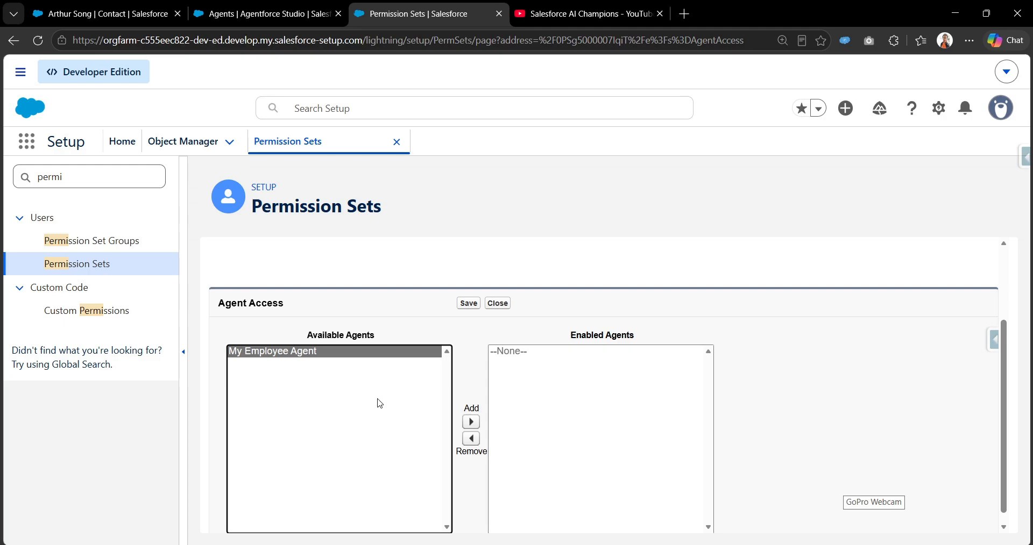
left_click(471, 421)
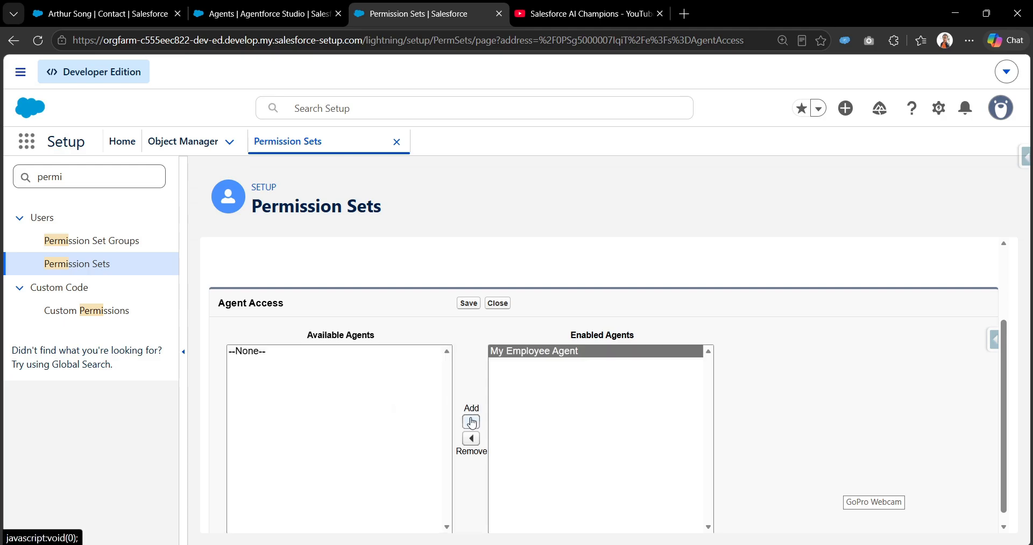
scroll(640, 318, "up", 2)
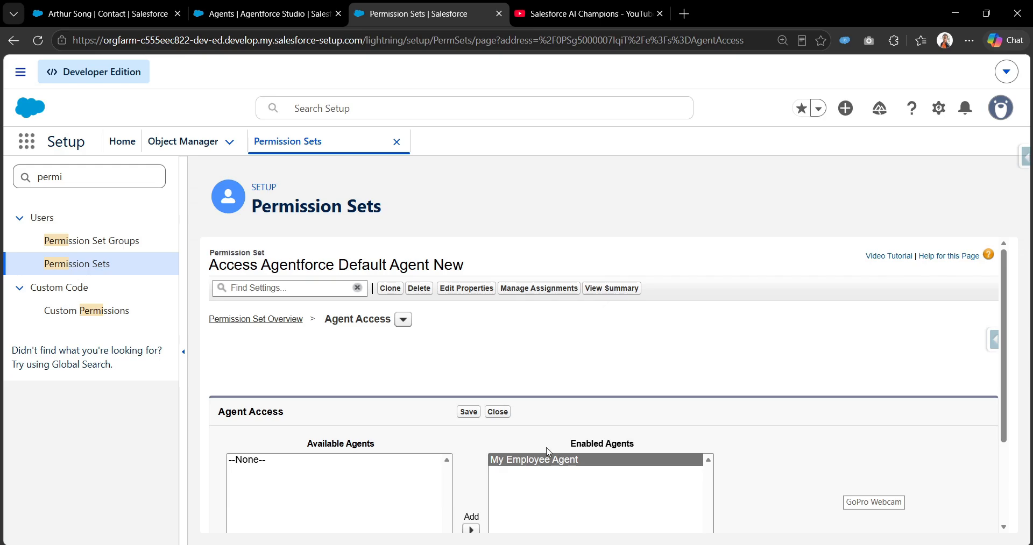
left_click(469, 413)
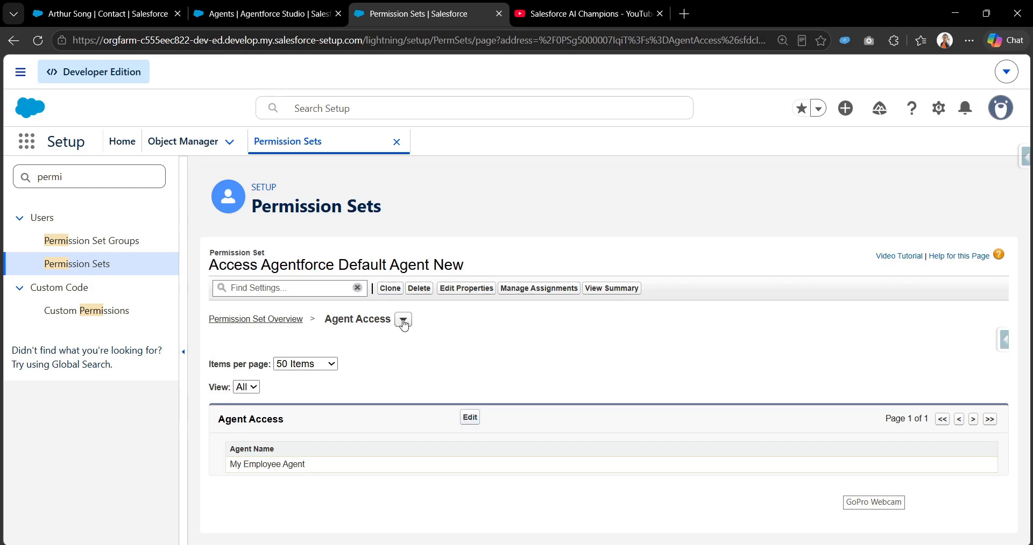
Assign the new permission set to the System Administrator user, searching the user list by the user's first name.
left_click(512, 290)
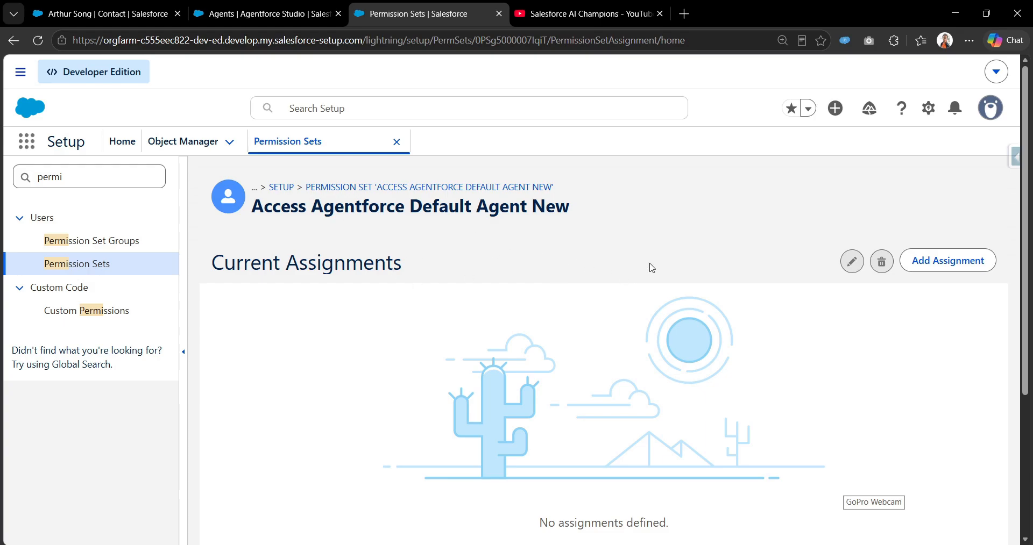
left_click(942, 269)
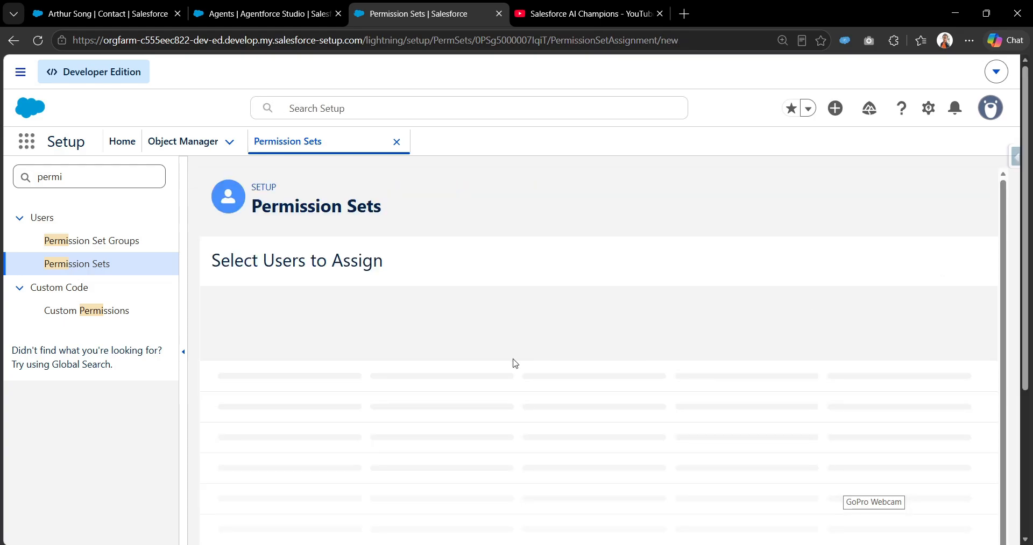
left_click(745, 345)
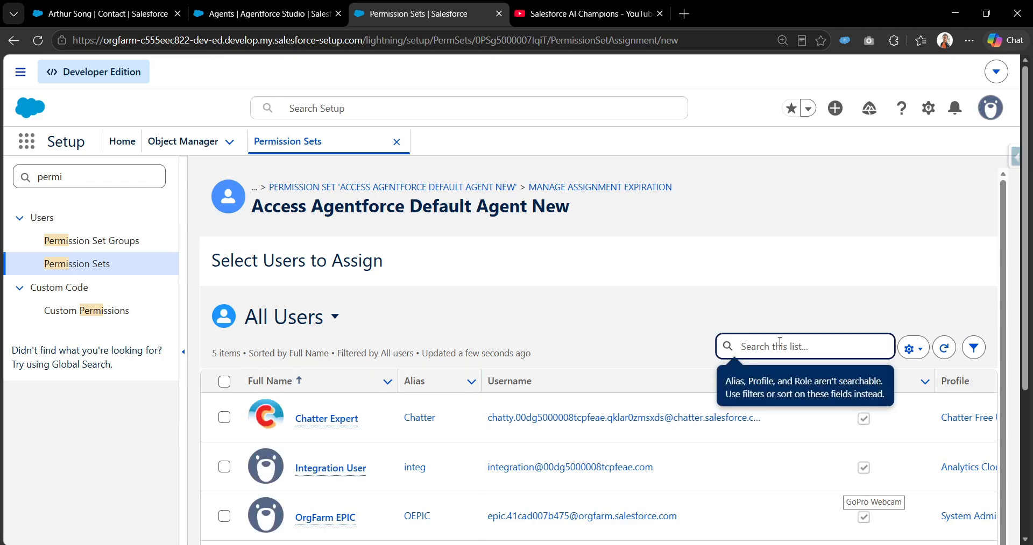
type("pariplab")
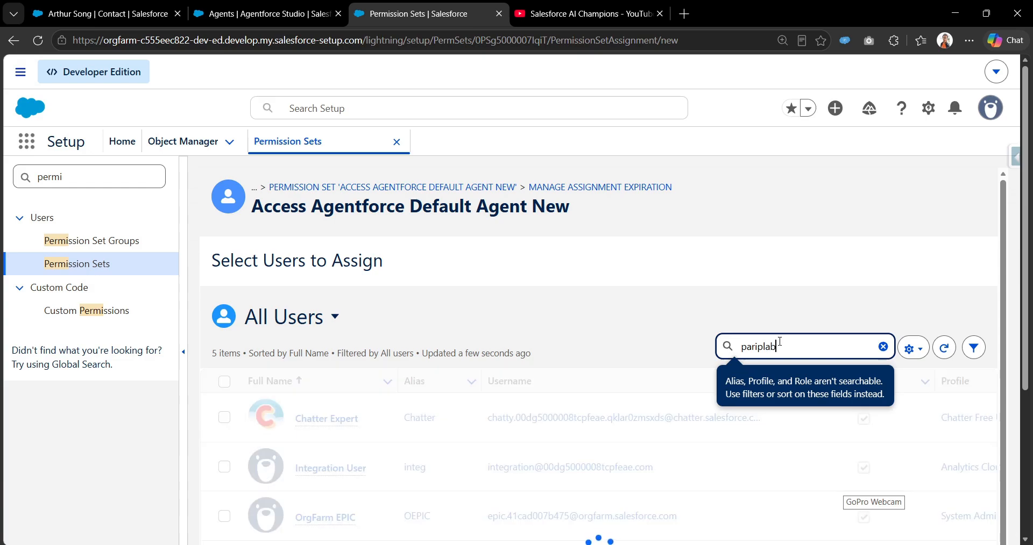
left_click(220, 418)
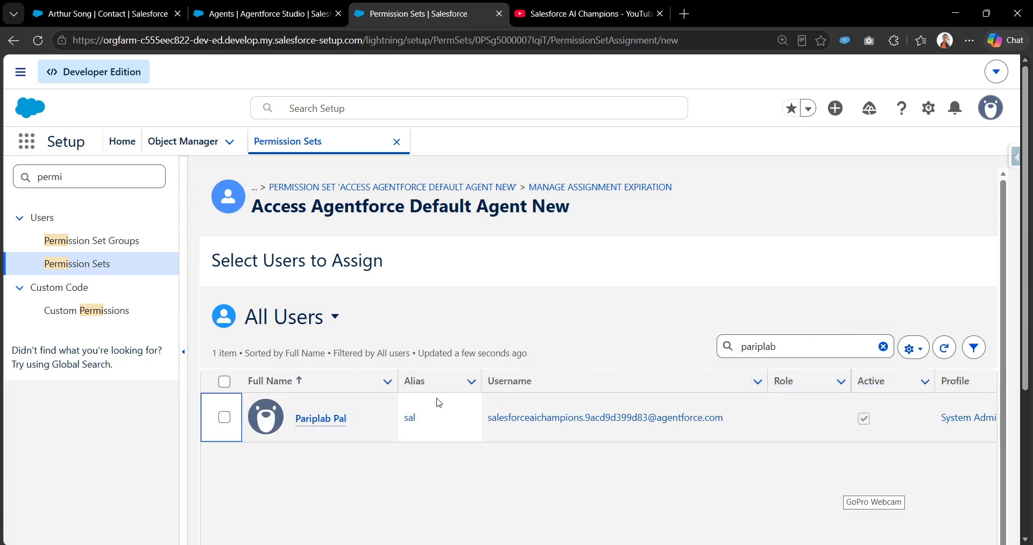
left_click(225, 417)
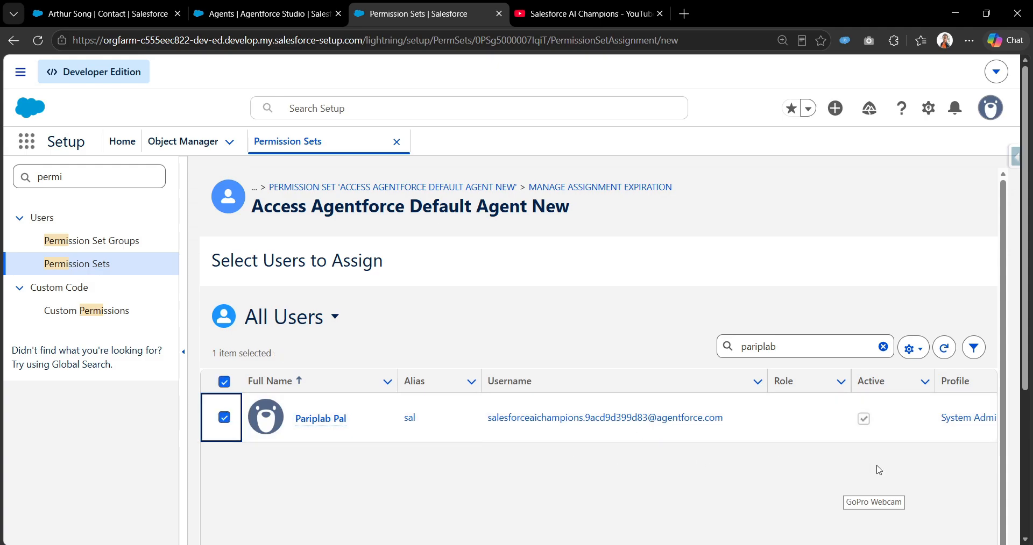
scroll(914, 484, "down", 3)
left_click(976, 530)
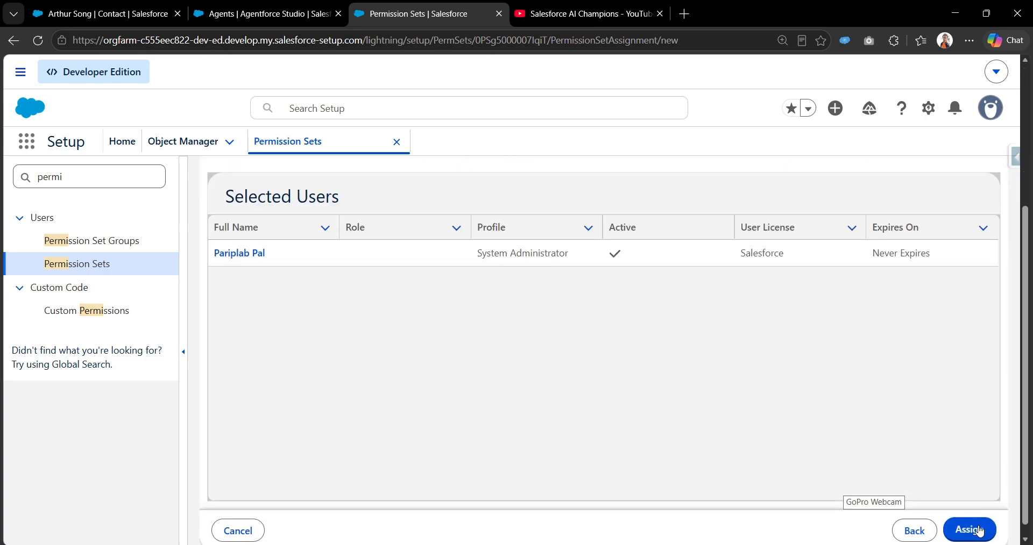
left_click(966, 529)
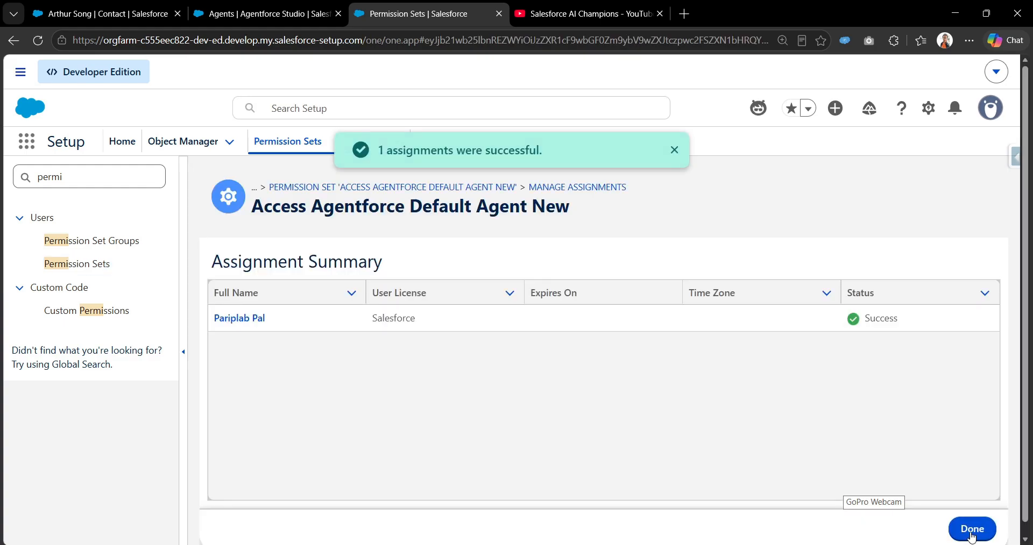
left_click(971, 532)
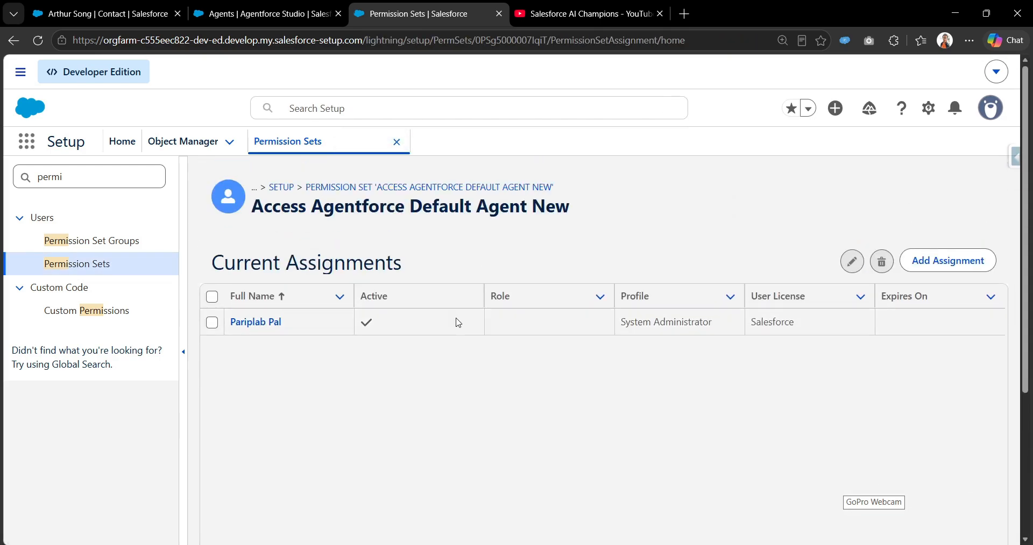
Reload the contact record and open the My Employee Agent chat alongside the contact's details.
key("ctrl+shift+Tab")
key("ctrl+shift+Tab")
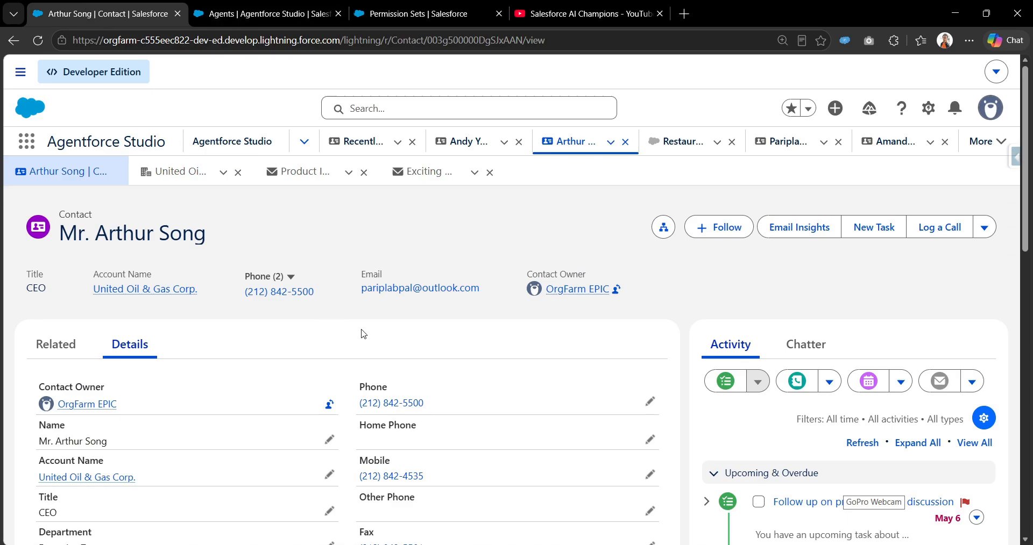
key("F5")
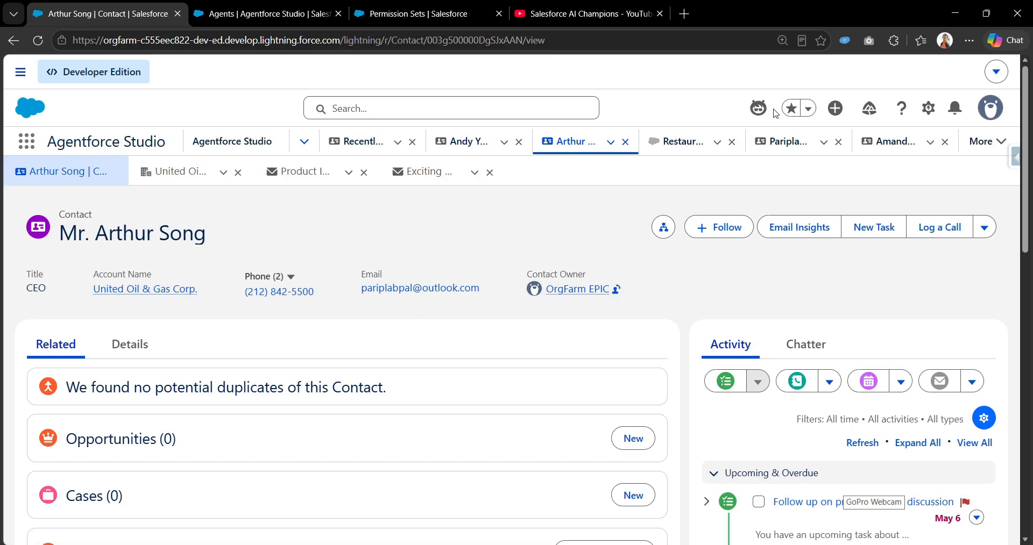
left_click(759, 108)
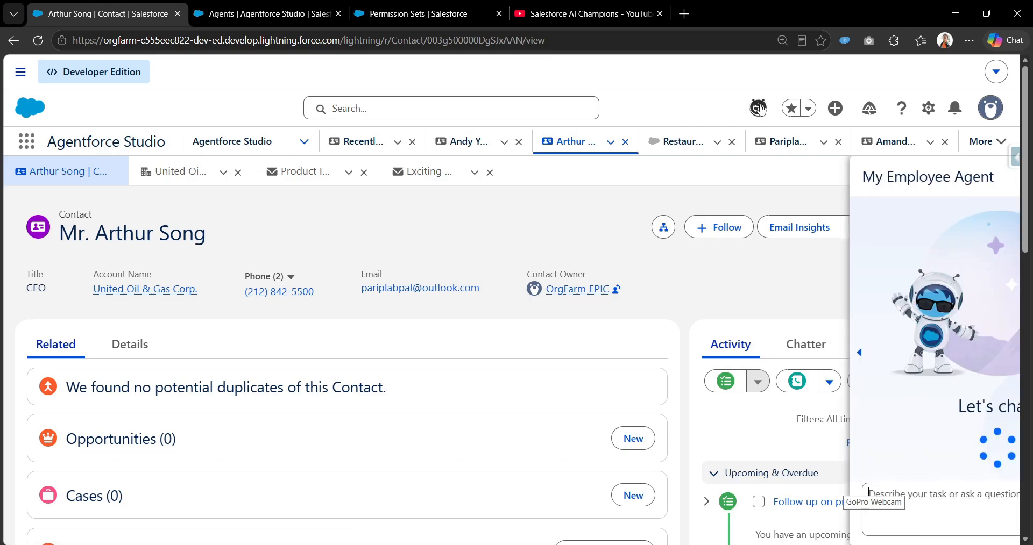
left_click(135, 347)
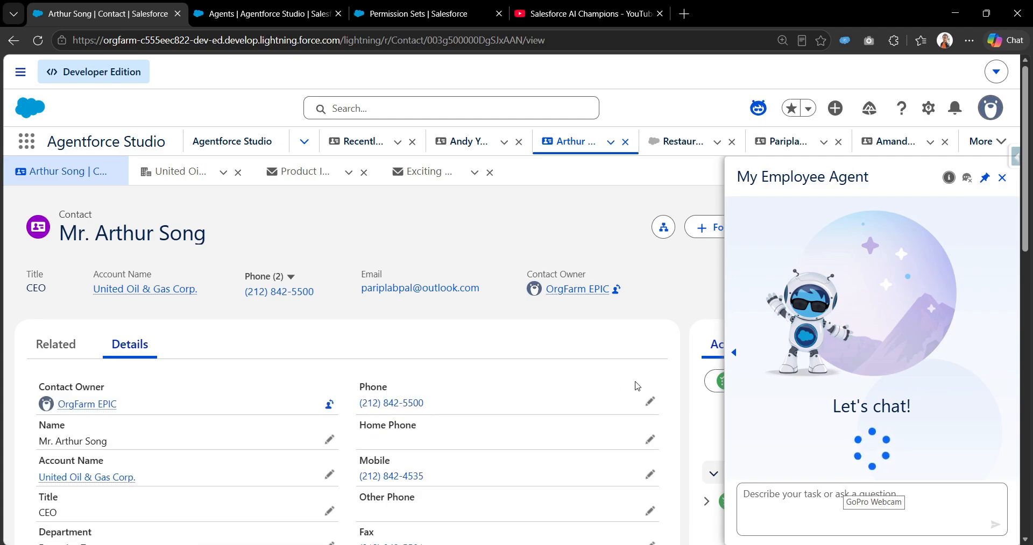